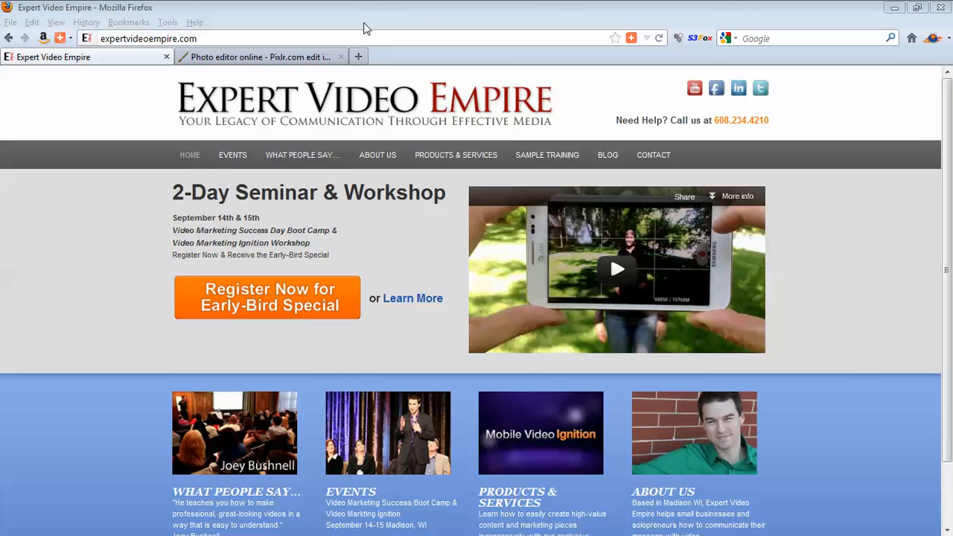
Examine the sample outro graphic cta-01.png in Fireworks and return to the Pixlr website in Firefox.
{"action": "left_click", "coordinate": [313, 56]}
{"action": "left_click", "coordinate": [313, 58]}
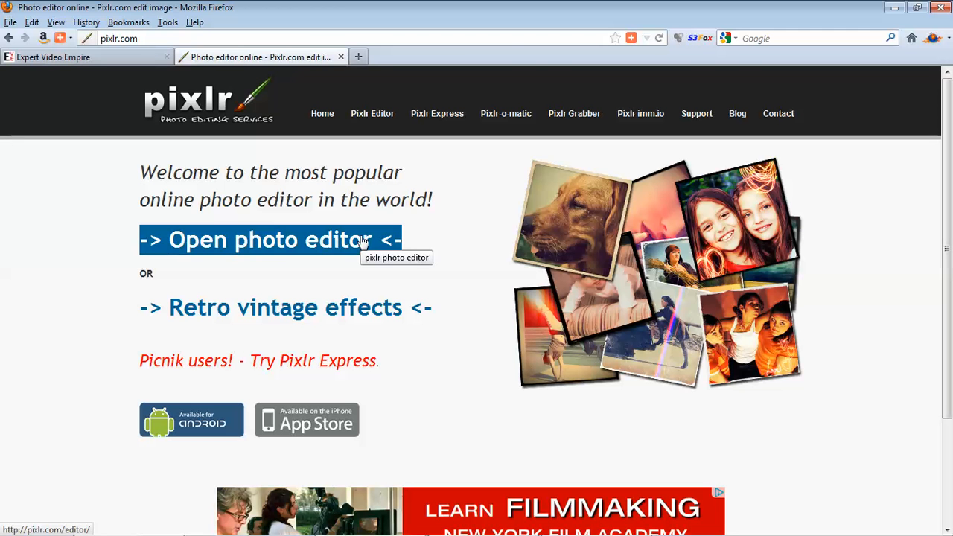
{"action": "mouse_move", "coordinate": [483, 534]}
{"action": "left_click", "coordinate": [457, 526]}
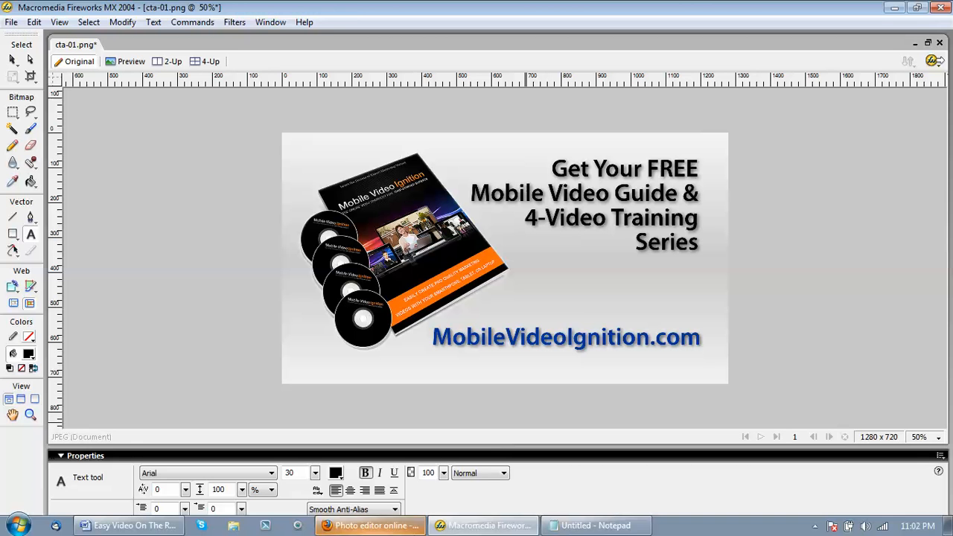
{"action": "mouse_move", "coordinate": [469, 528]}
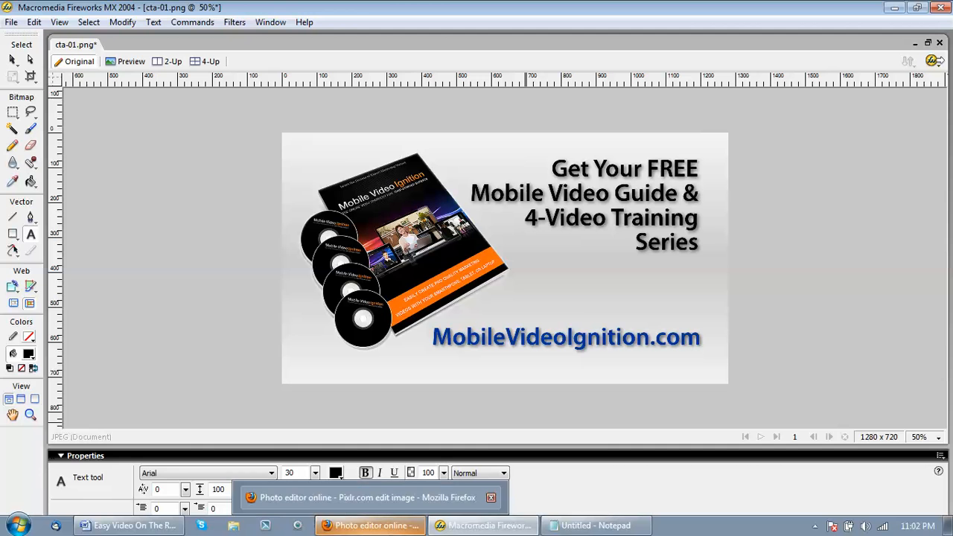
{"action": "left_click", "coordinate": [372, 525]}
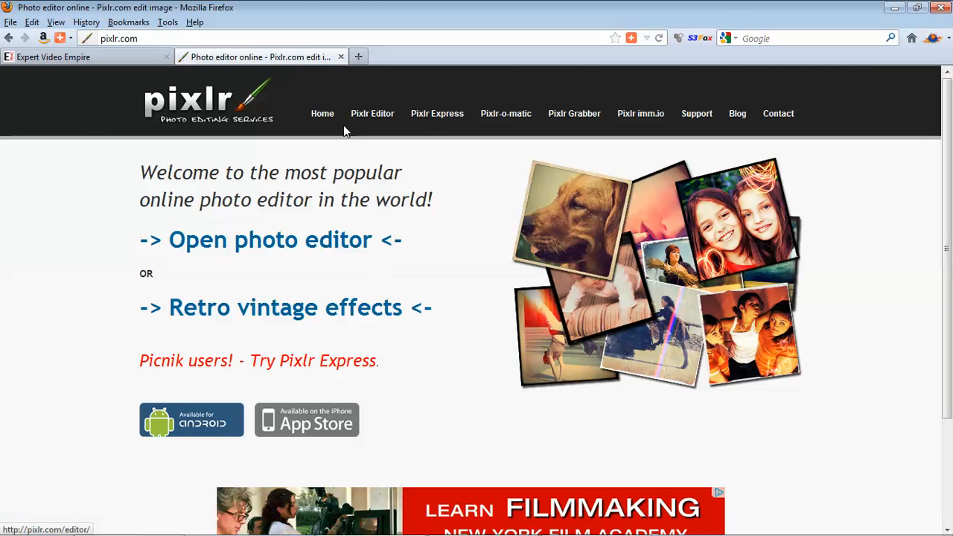
Launch Pixlr Editor and start a new blank image named "Outro for Video 02".
{"action": "left_click", "coordinate": [364, 115]}
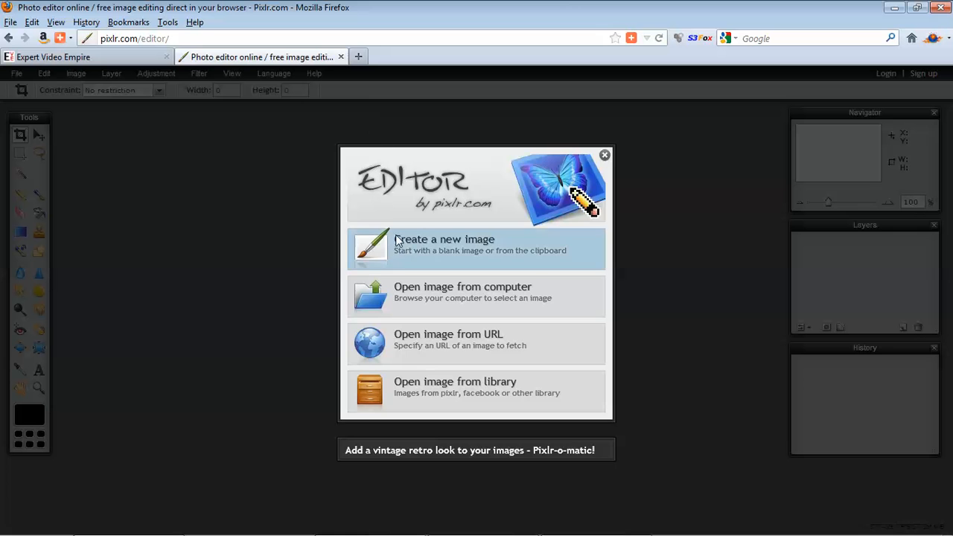
{"action": "left_click", "coordinate": [452, 253]}
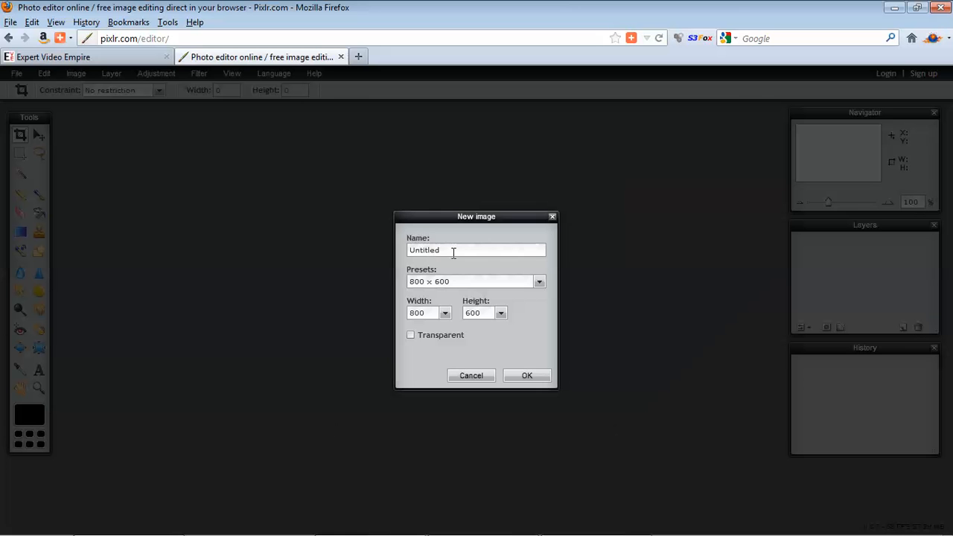
{"action": "double_click", "coordinate": [453, 253]}
{"action": "type", "text": "Outro for Video 02"}
Choose the Movie 720p size preset for the new image and create it.
{"action": "left_click", "coordinate": [539, 285]}
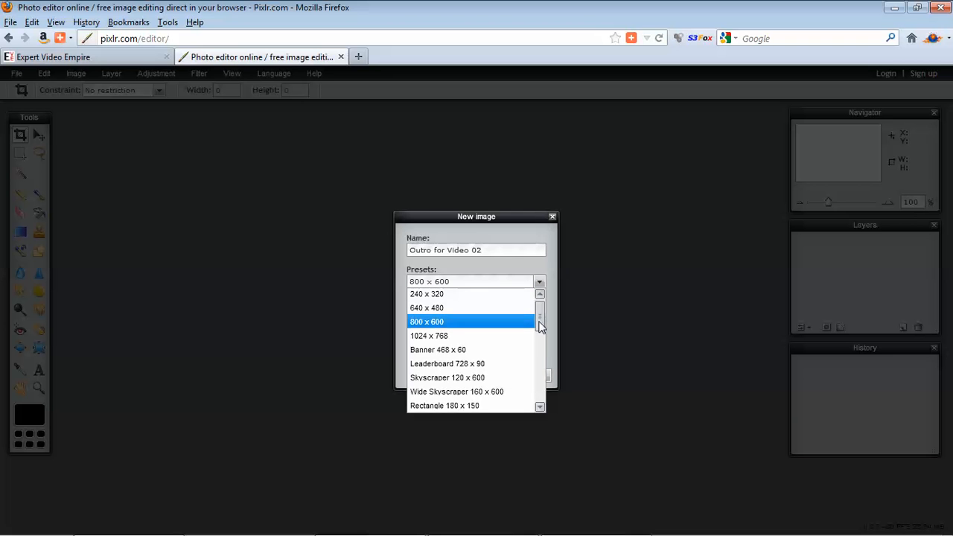
{"action": "left_click_drag", "start_coordinate": [541, 309], "coordinate": [540, 402]}
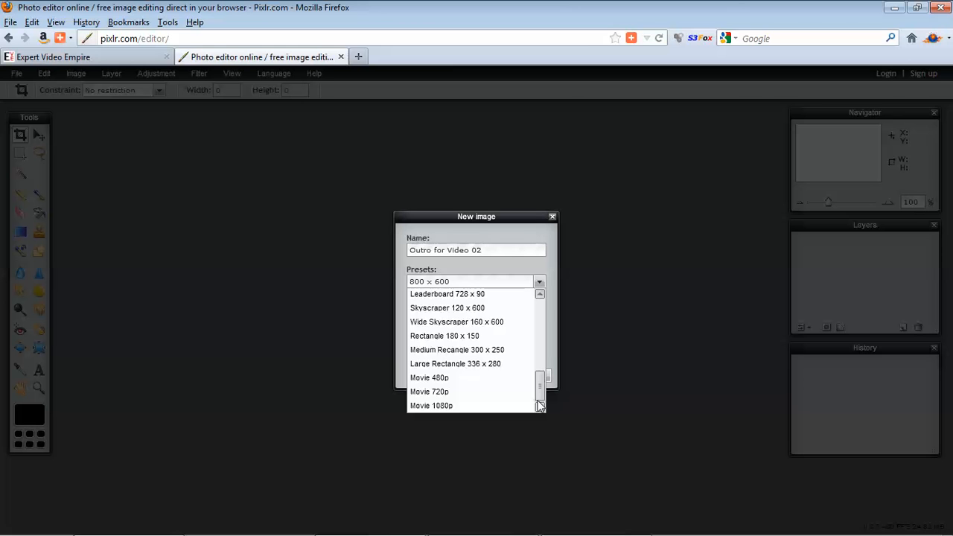
{"action": "left_click", "coordinate": [437, 393]}
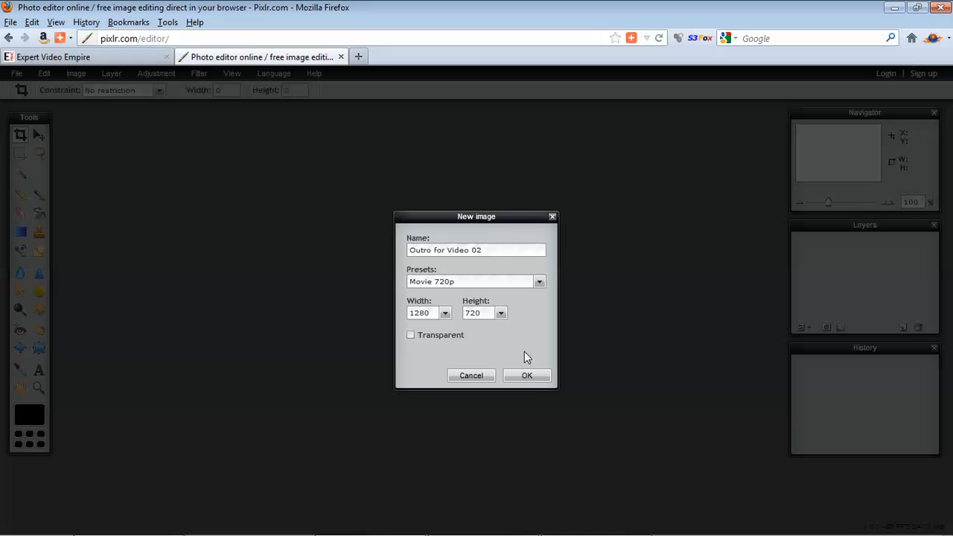
{"action": "left_click", "coordinate": [527, 376]}
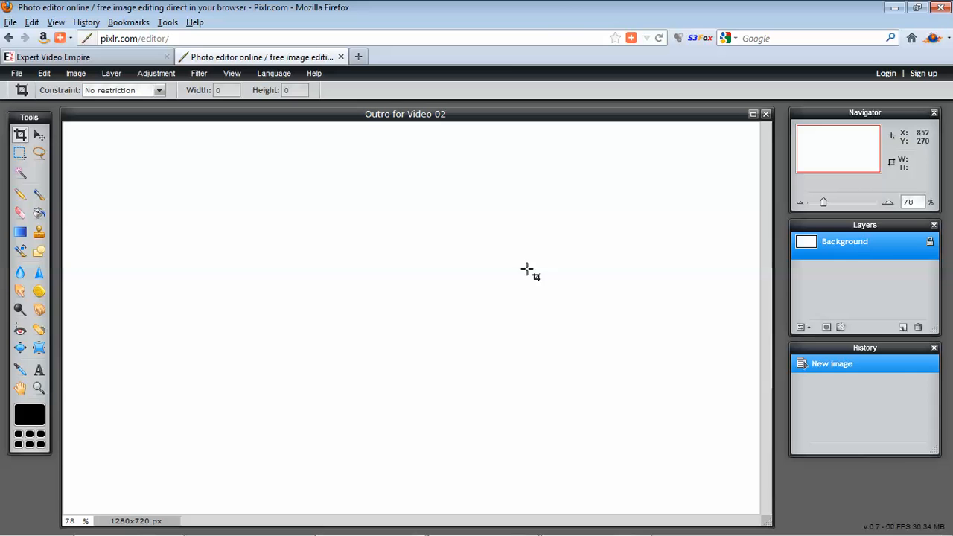
Fill the background with a vertical linear white-to-black gradient, and redo it with the dark end lightened to grey c9c9c9.
{"action": "left_click", "coordinate": [20, 232]}
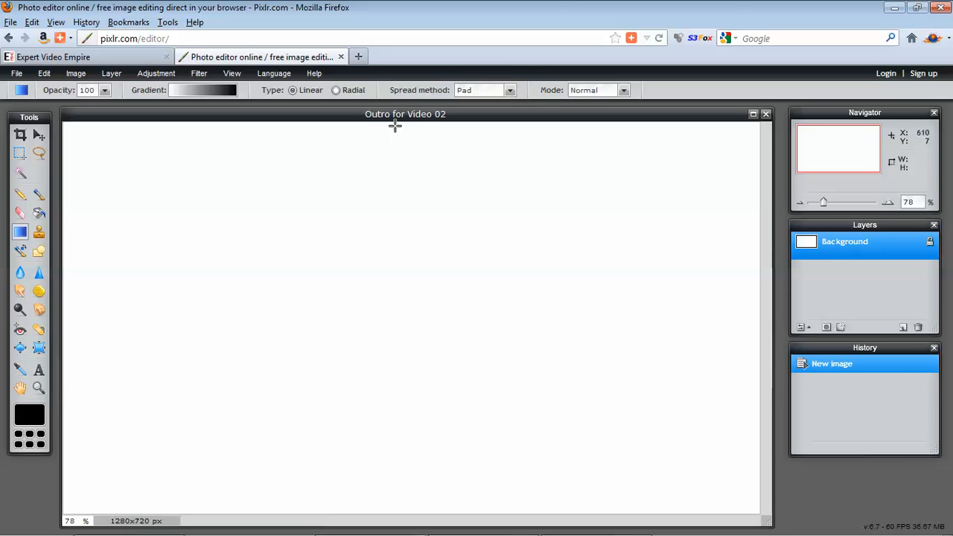
{"action": "left_click_drag", "start_coordinate": [394, 126], "coordinate": [395, 507]}
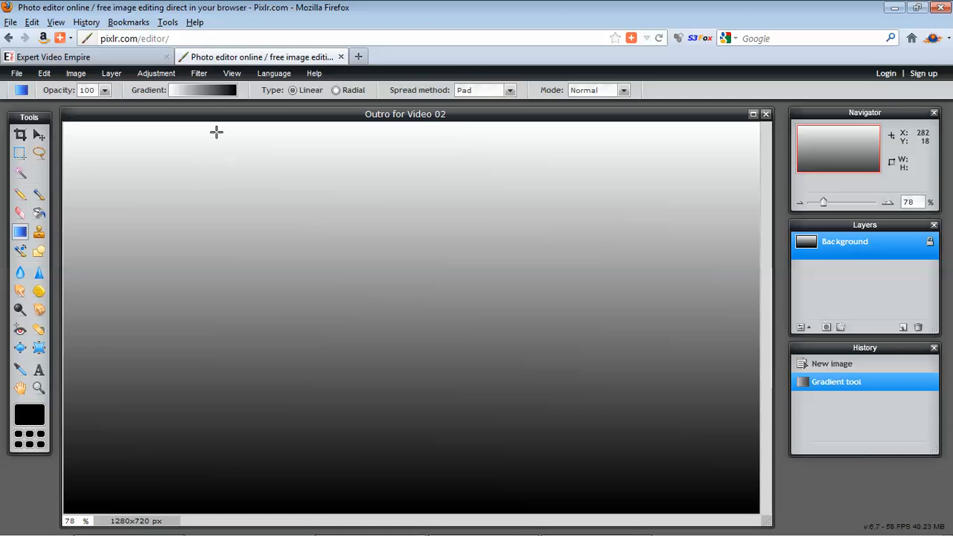
{"action": "left_click", "coordinate": [212, 90]}
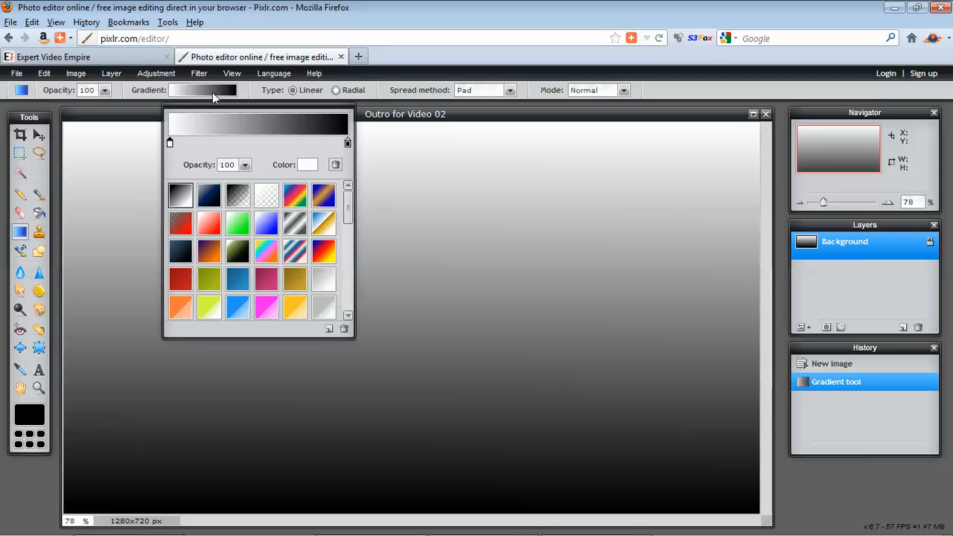
{"action": "left_click", "coordinate": [347, 142]}
{"action": "left_click", "coordinate": [308, 165]}
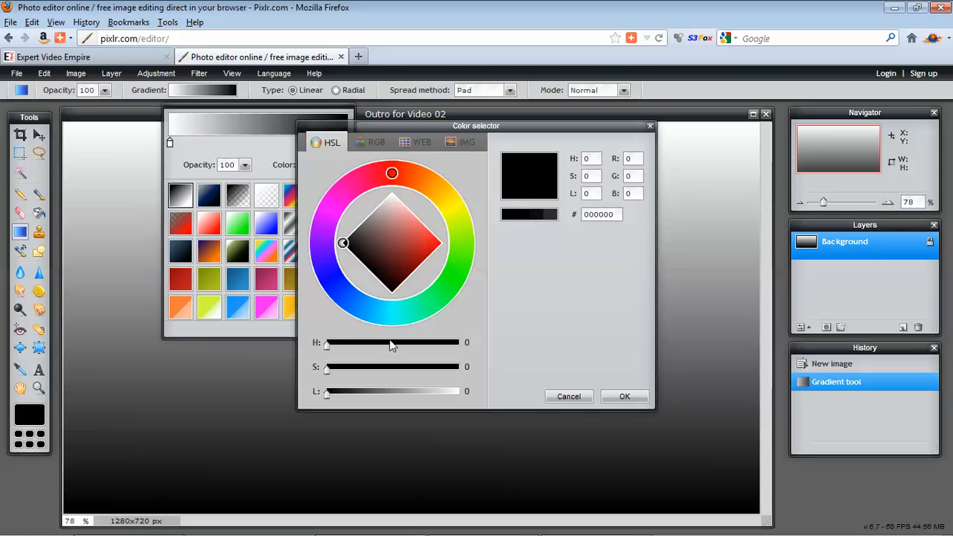
{"action": "left_click_drag", "start_coordinate": [334, 395], "coordinate": [430, 394]}
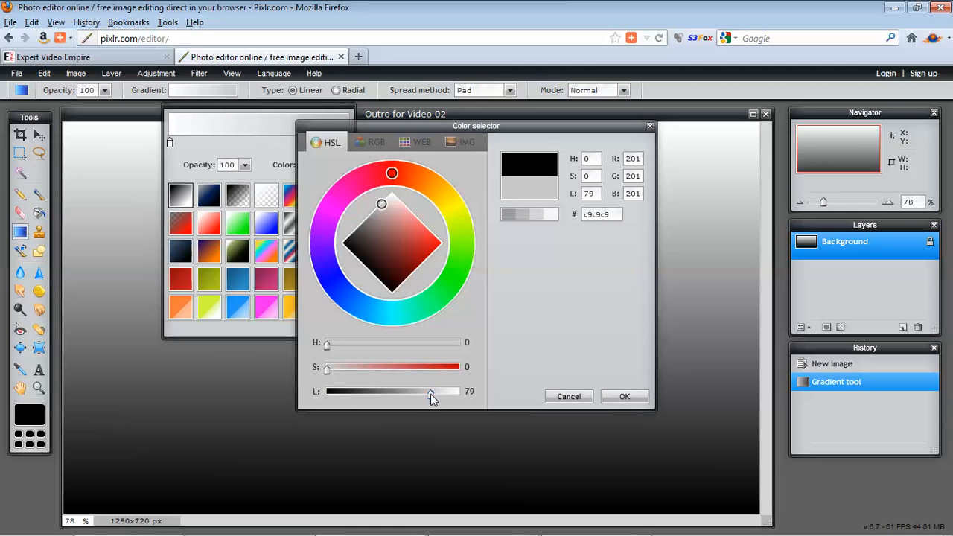
{"action": "left_click", "coordinate": [629, 397]}
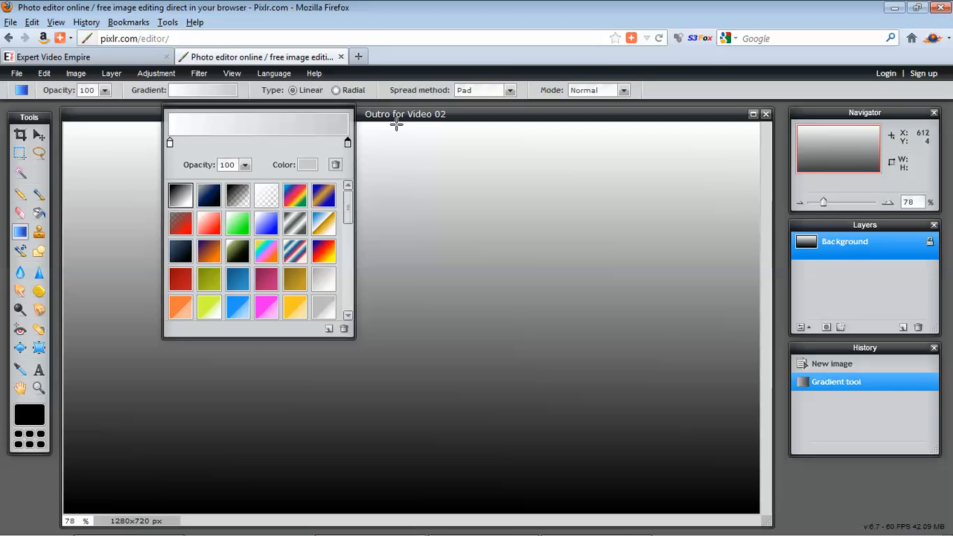
{"action": "mouse_move", "coordinate": [396, 125]}
{"action": "left_mouse_down"}
{"action": "mouse_move", "coordinate": [392, 415]}
{"action": "mouse_move", "coordinate": [372, 469]}
{"action": "left_mouse_up"}
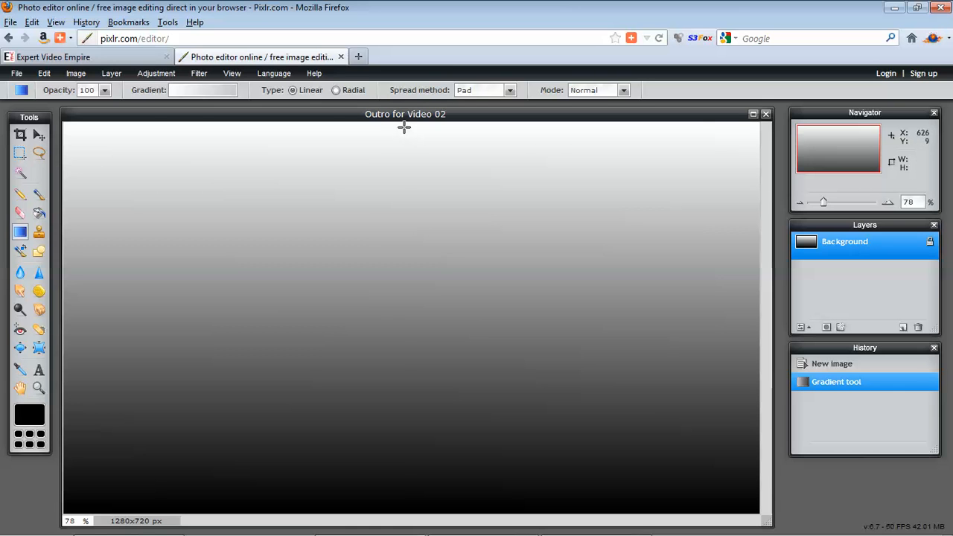
{"action": "left_click_drag", "start_coordinate": [403, 127], "coordinate": [404, 509]}
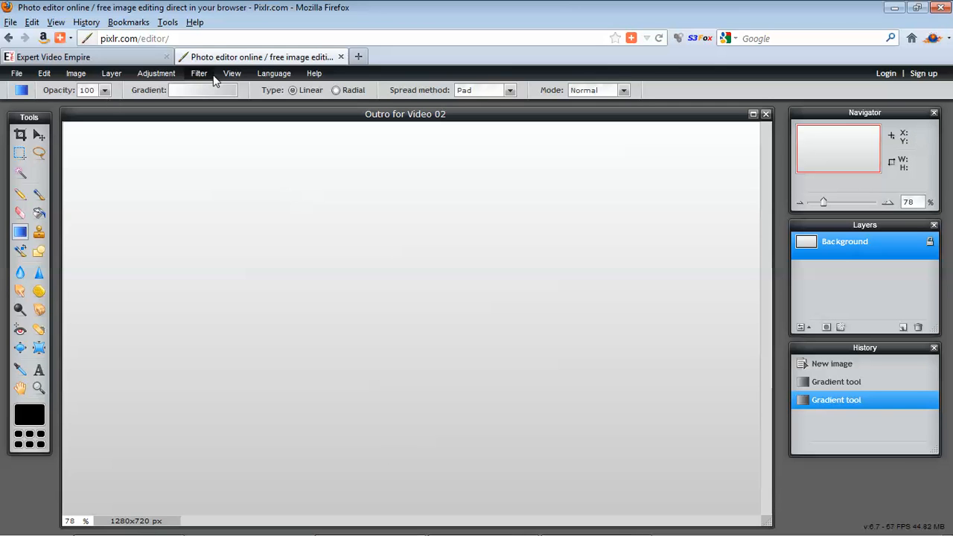
Add free-item-image as a new layer and move it to the left side of the canvas.
{"action": "left_click", "coordinate": [76, 75]}
{"action": "mouse_move", "coordinate": [110, 73]}
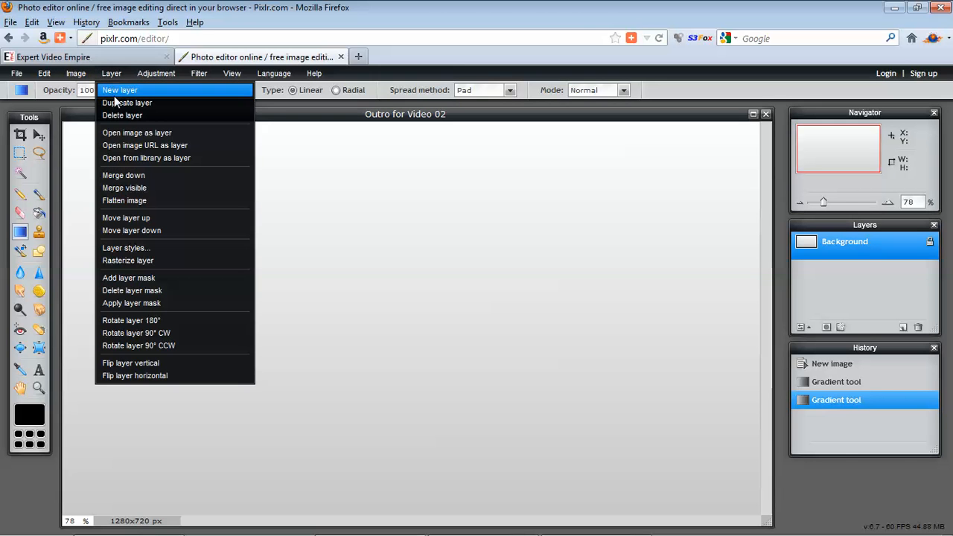
{"action": "left_click", "coordinate": [123, 136]}
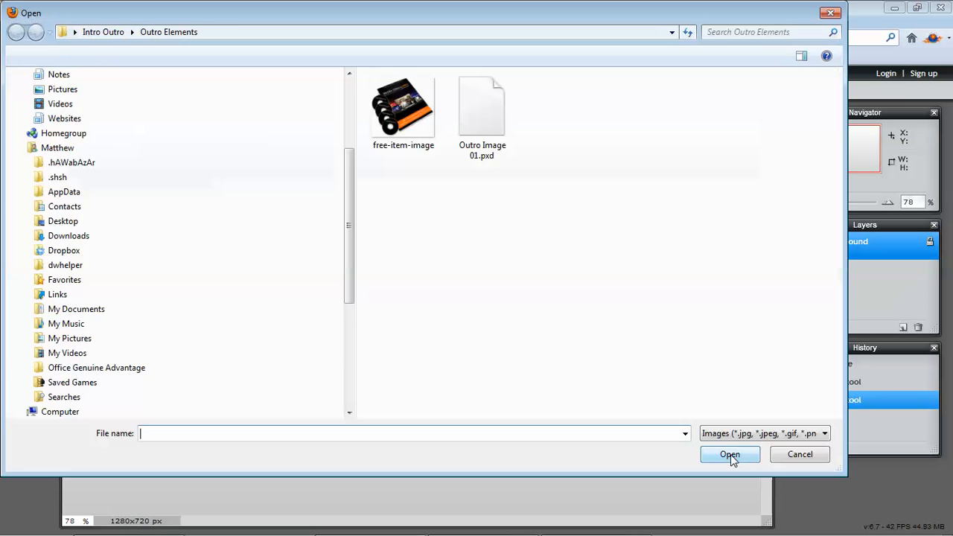
{"action": "double_click", "coordinate": [403, 95]}
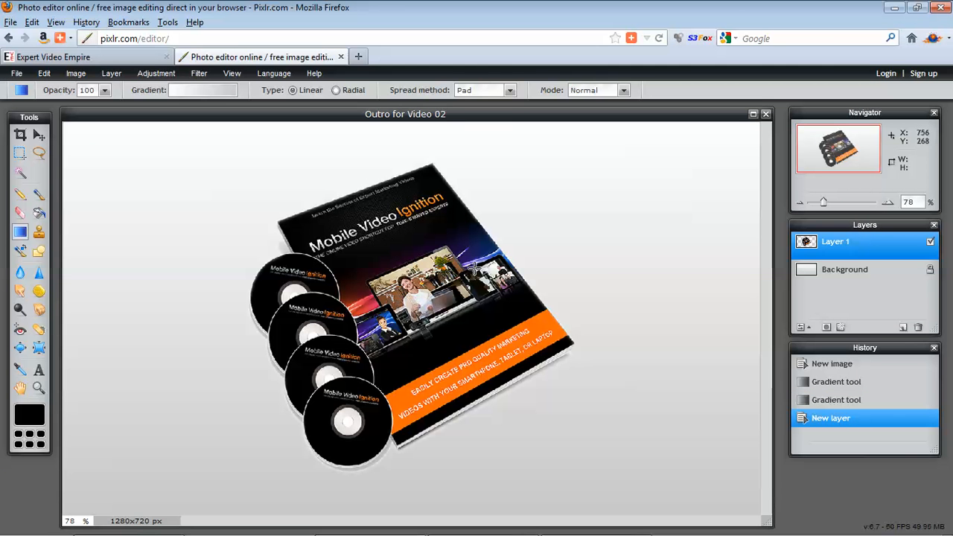
{"action": "left_click", "coordinate": [40, 135]}
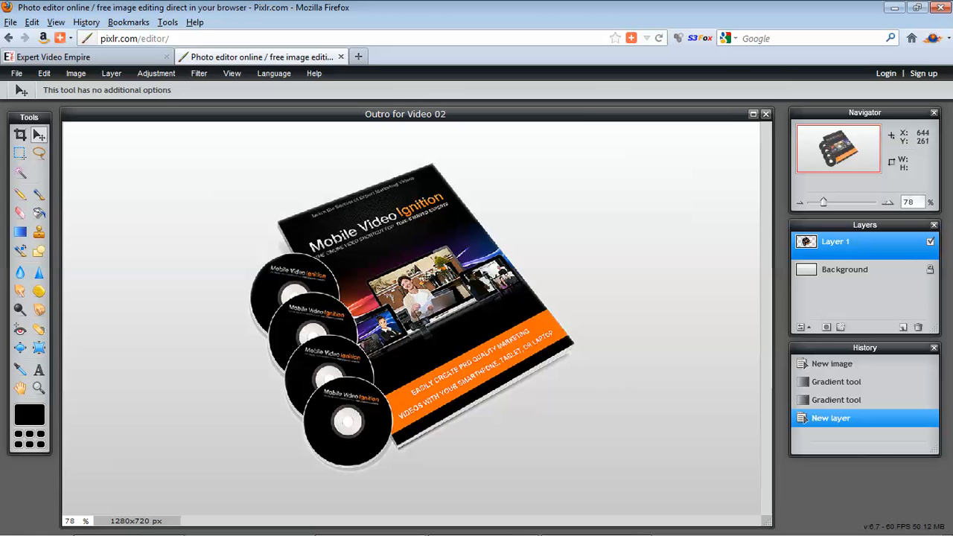
{"action": "left_click_drag", "start_coordinate": [425, 274], "coordinate": [252, 284]}
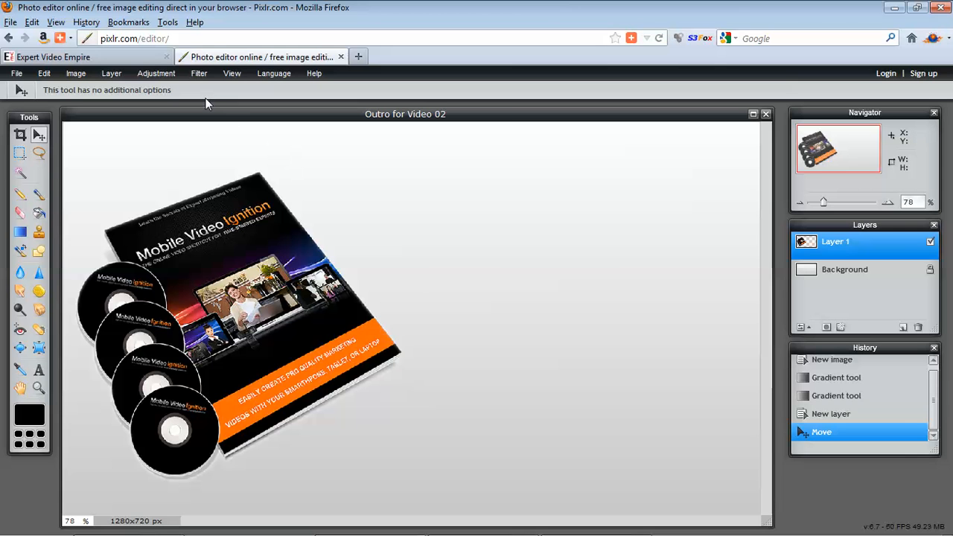
Add the text "Get Your FREE Mobile Video Guide & 4-Video Training Series" to the right of the product image.
{"action": "left_click", "coordinate": [39, 369]}
{"action": "left_click", "coordinate": [407, 192]}
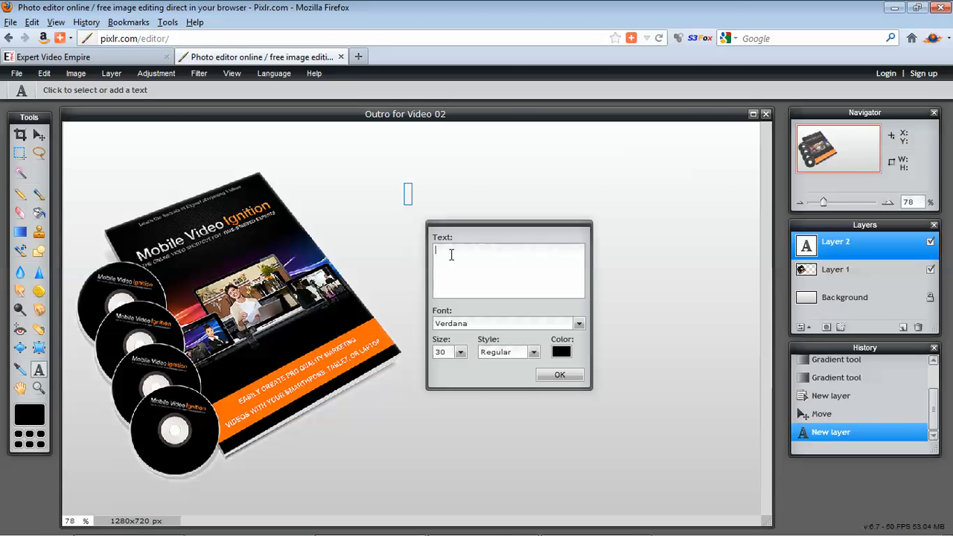
{"action": "type", "text": "Get Your FREE Mobile Video Guide & 4-Video Training Series"}
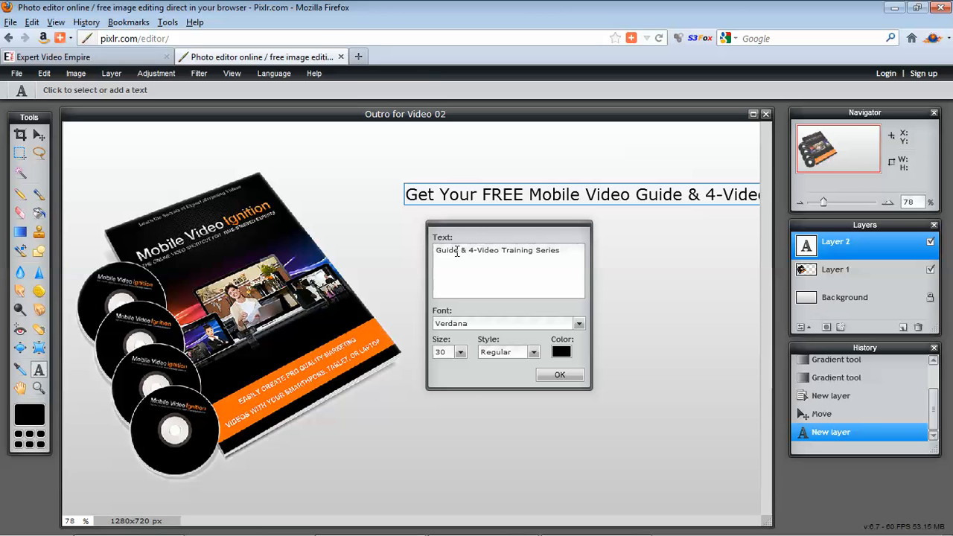
Break the headline into three lines: "Get Your FREE", "Mobile Video Guide &" and "4-Video Training Series".
{"action": "key", "text": "Left"}
{"action": "key", "text": "Left"}
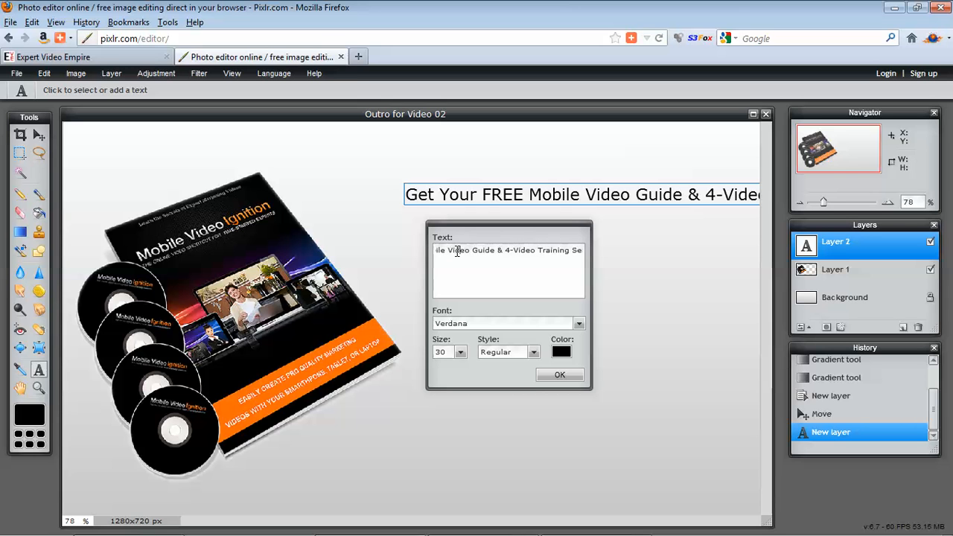
{"action": "key", "text": "Left"}
{"action": "key", "text": "Left"}
{"action": "key", "text": "Left"}
{"action": "key", "text": "Left"}
{"action": "key", "text": "Left"}
{"action": "key", "text": "Left"}
{"action": "key", "text": "BackSpace"}
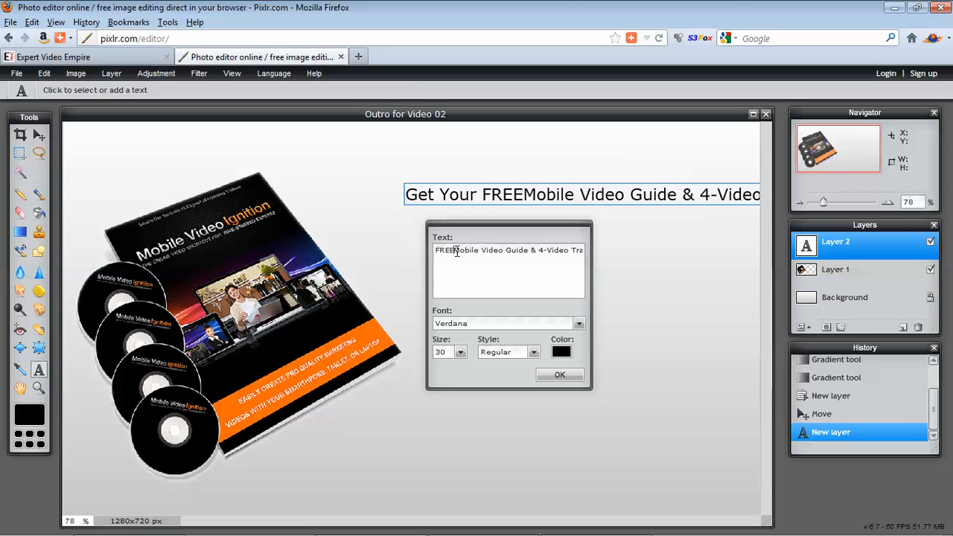
{"action": "key", "text": "Return"}
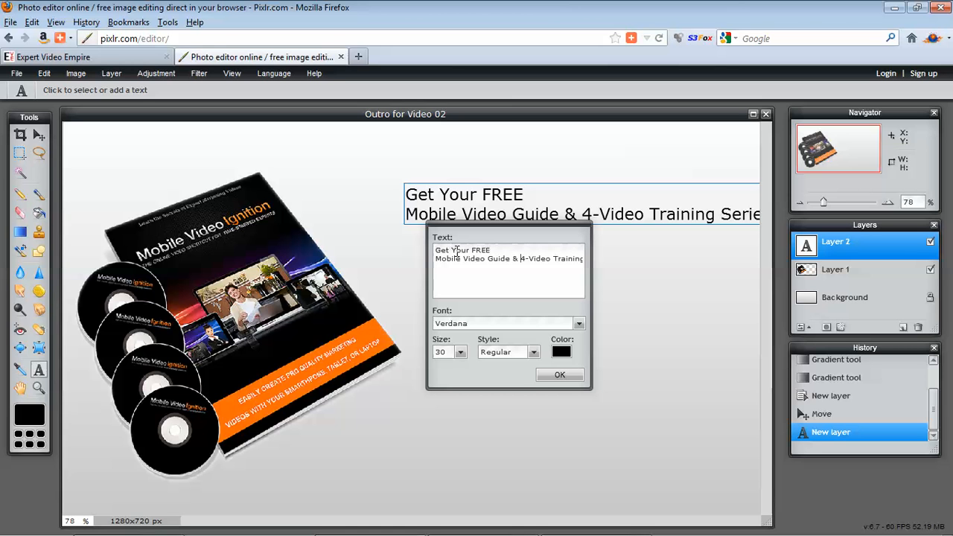
{"action": "key", "text": "BackSpace"}
{"action": "key", "text": "Return"}
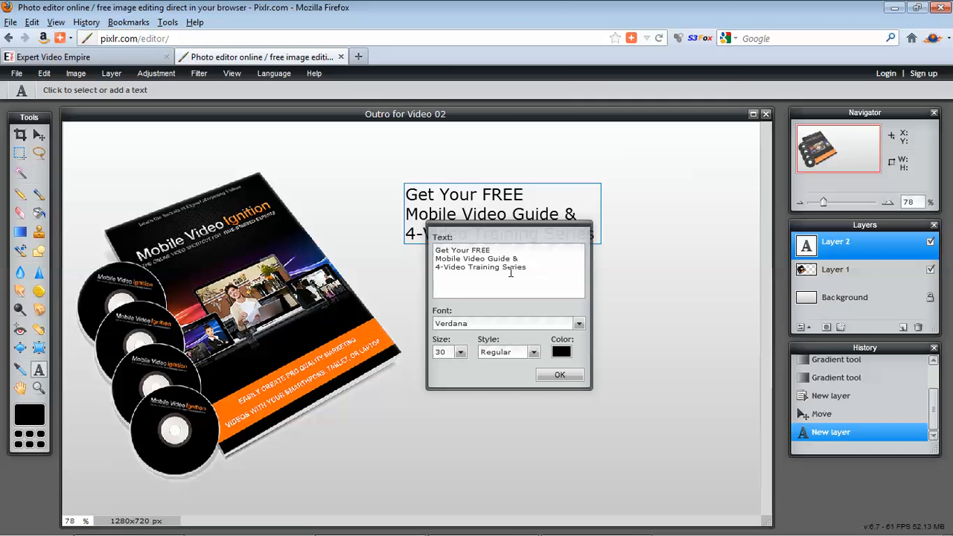
Move the headline slightly to the right and set it in bold Myriad Pro.
{"action": "left_click_drag", "start_coordinate": [471, 206], "coordinate": [500, 207]}
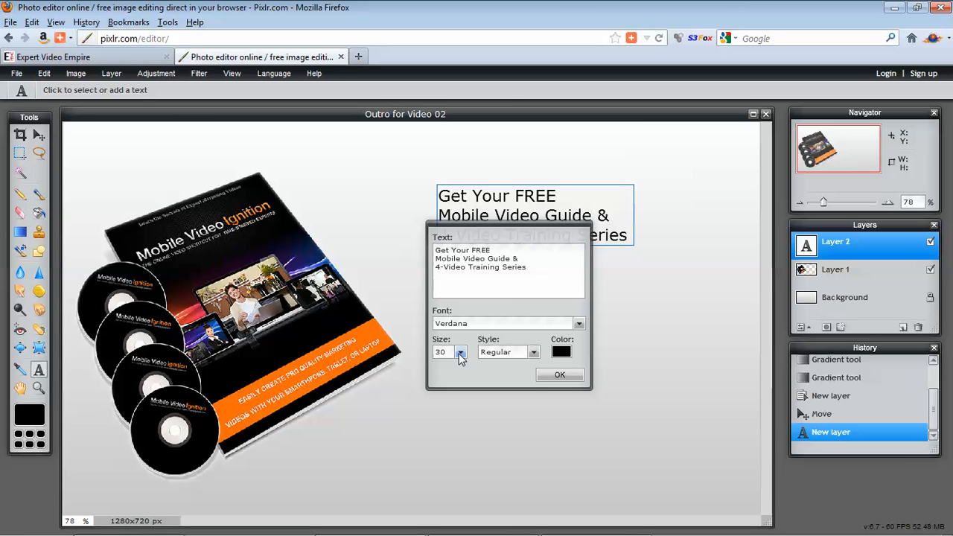
{"action": "left_click", "coordinate": [480, 354]}
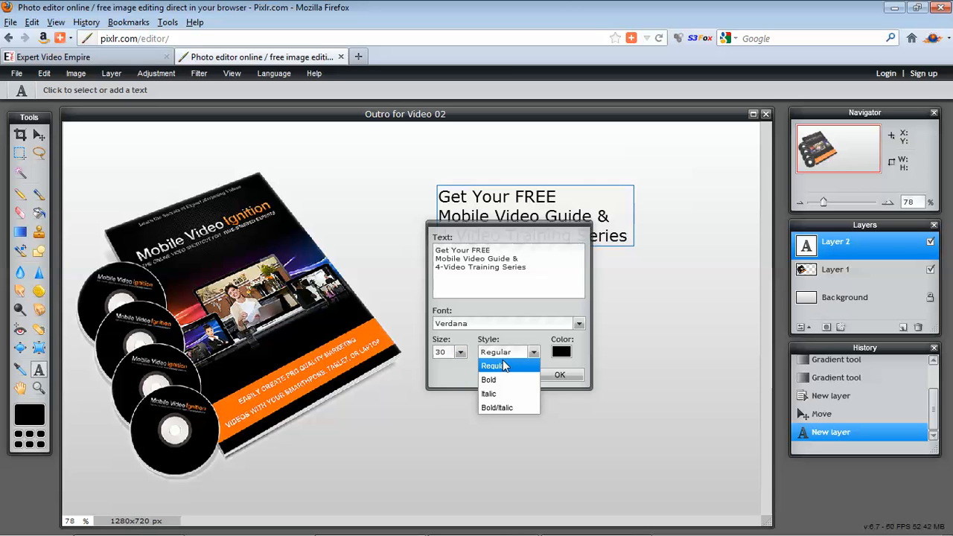
{"action": "left_click", "coordinate": [499, 376]}
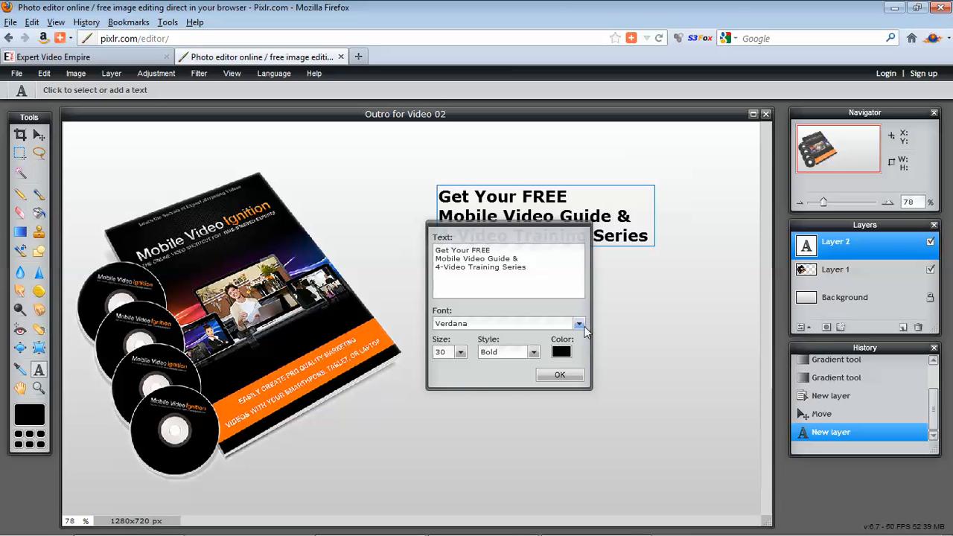
{"action": "left_click", "coordinate": [579, 323]}
{"action": "left_click_drag", "start_coordinate": [579, 348], "coordinate": [581, 411]}
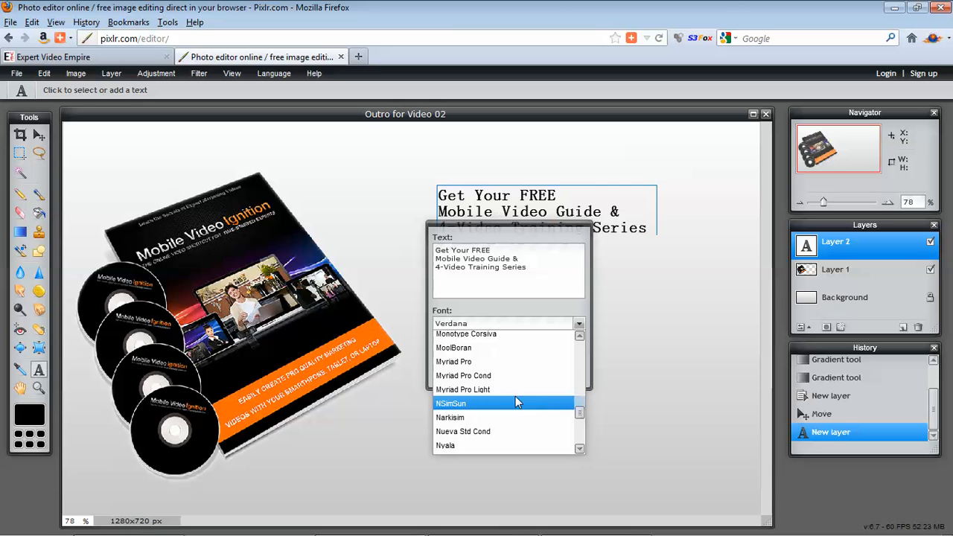
{"action": "left_click", "coordinate": [475, 365]}
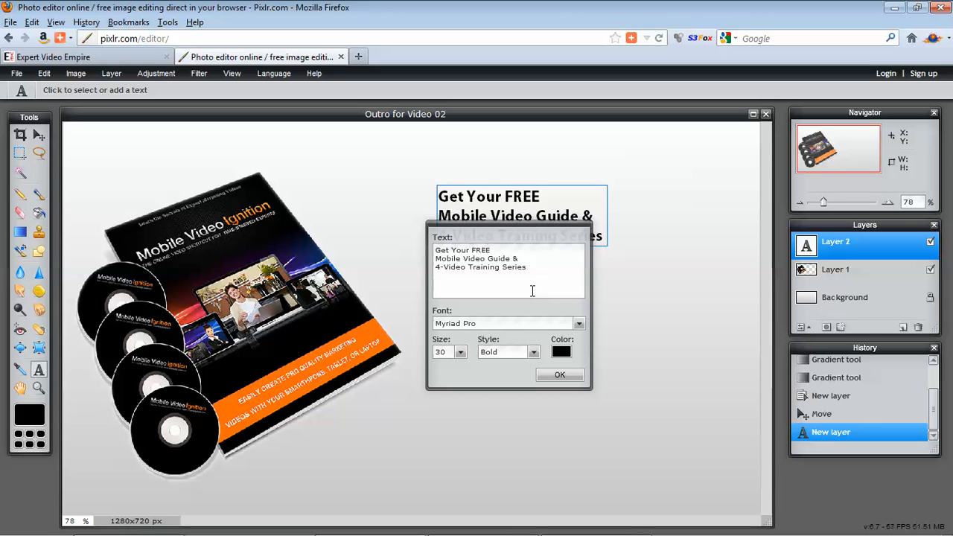
Enlarge the headline to size 64 and move it up and to the left so all three lines fit on the canvas.
{"action": "left_click", "coordinate": [460, 353]}
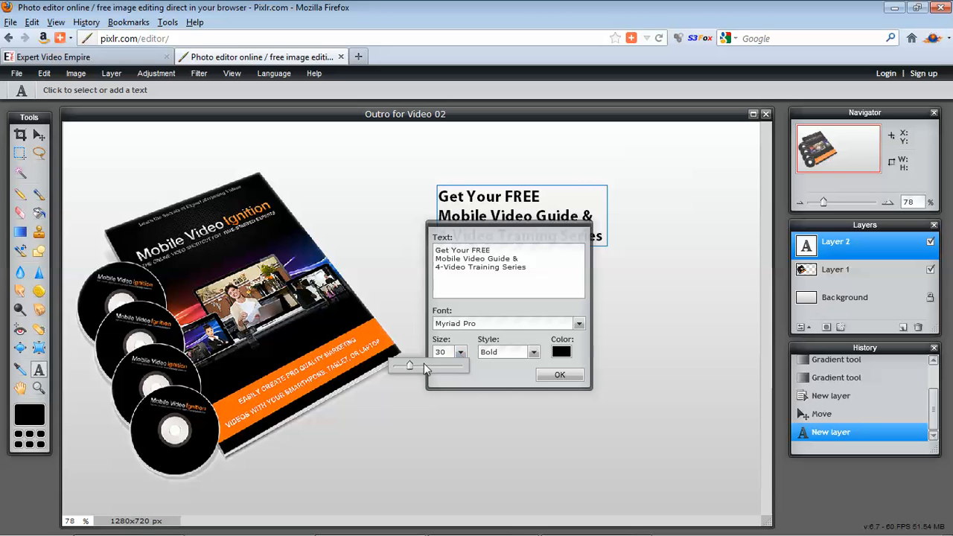
{"action": "left_click_drag", "start_coordinate": [411, 365], "coordinate": [426, 367]}
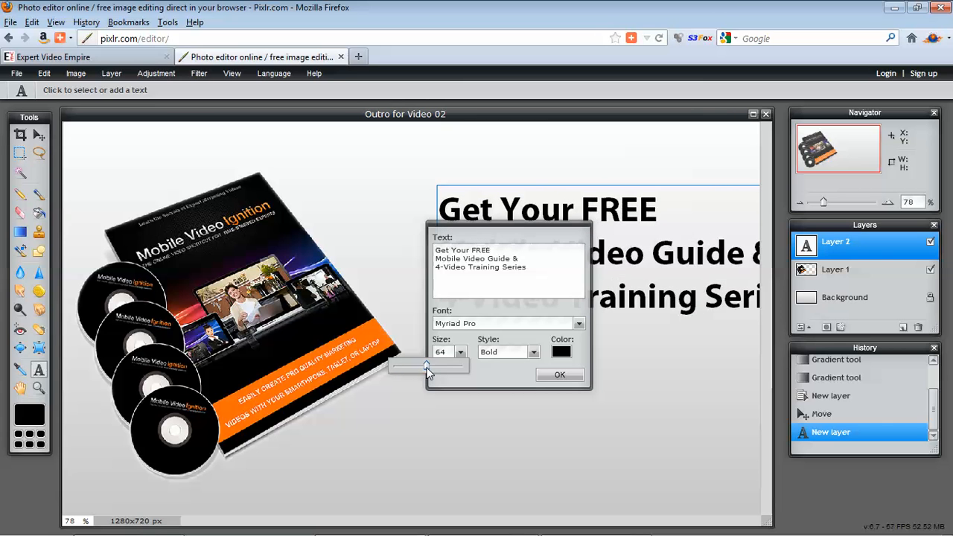
{"action": "left_click_drag", "start_coordinate": [633, 239], "coordinate": [576, 222]}
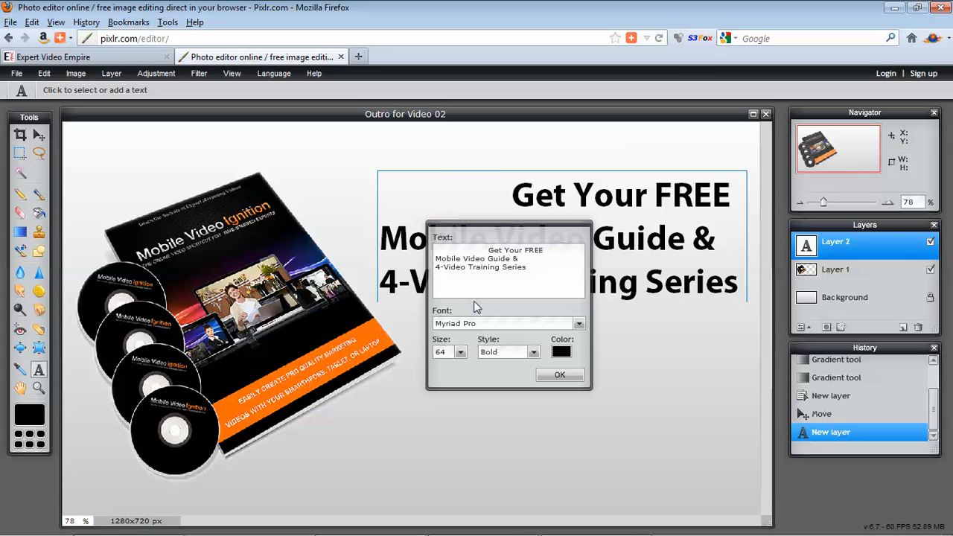
Indent "Get Your FREE" and "Mobile Video Guide &" with leading spaces so they align with the right end of "4-Video Training Series".
{"action": "key", "text": "Left"}
{"action": "key", "text": "Left"}
{"action": "key", "text": "Left"}
{"action": "key", "text": "Left"}
{"action": "key", "text": "Left"}
{"action": "key", "text": "Left"}
{"action": "key", "text": "Left"}
{"action": "key", "text": "Left"}
{"action": "key", "text": "Left"}
{"action": "key", "text": "Left"}
{"action": "key", "text": "Left"}
{"action": "key", "text": "Left"}
{"action": "key", "text": "Left"}
{"action": "key", "text": "Left"}
{"action": "key", "text": "Left"}
{"action": "key", "text": "Left"}
{"action": "key", "text": "Left"}
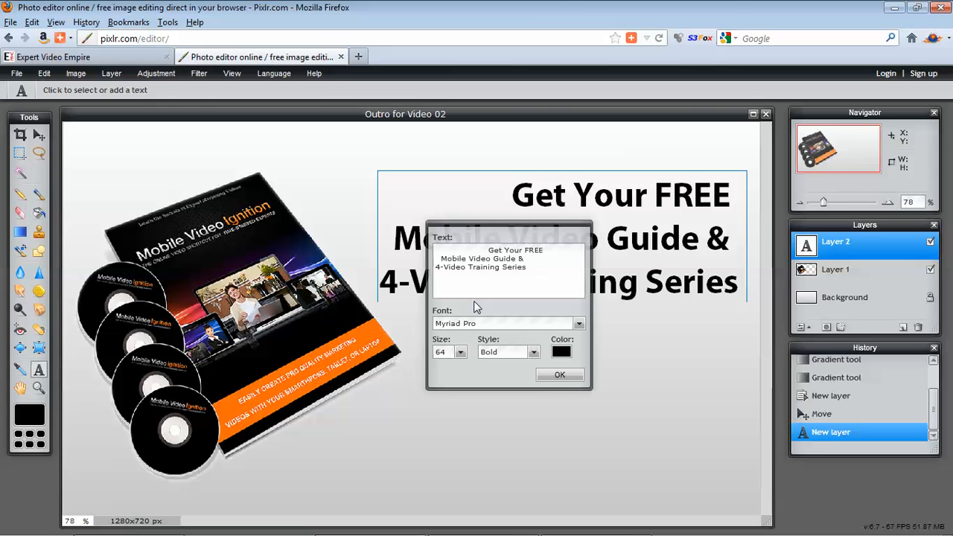
{"action": "key", "text": "Up"}
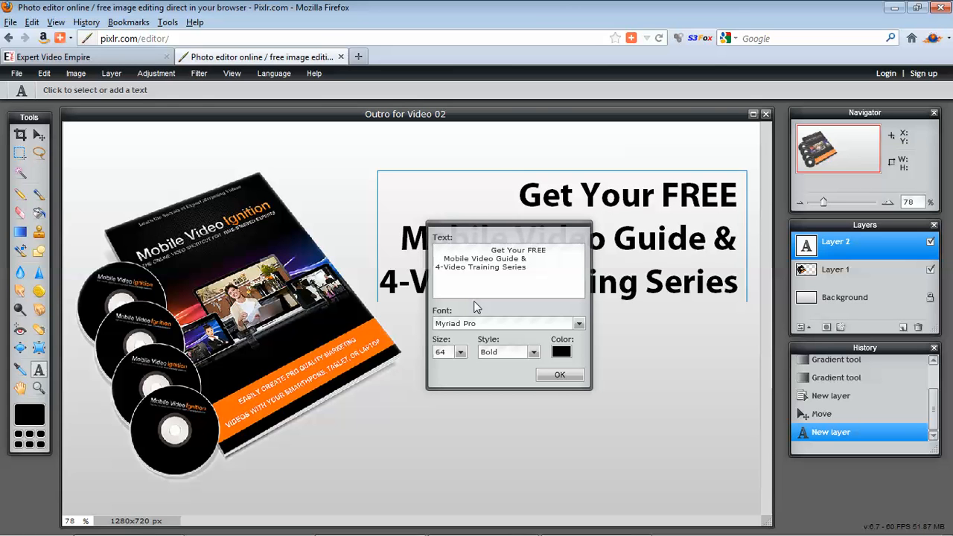
Set the headline colour to dark grey 1c1c1c with a lightness of 11 and apply the text settings.
{"action": "left_click", "coordinate": [561, 352]}
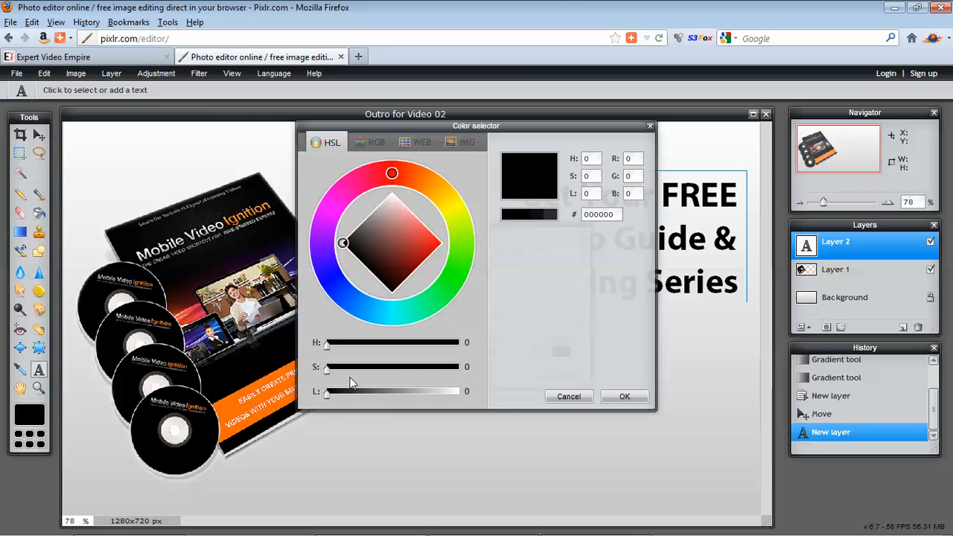
{"action": "left_click", "coordinate": [330, 394]}
{"action": "left_click_drag", "start_coordinate": [332, 400], "coordinate": [341, 400]}
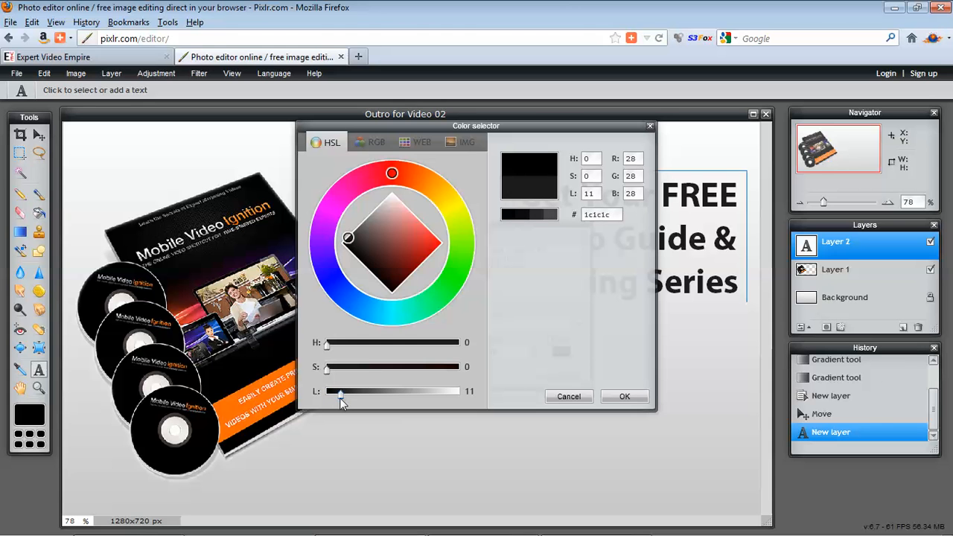
{"action": "left_click", "coordinate": [623, 396]}
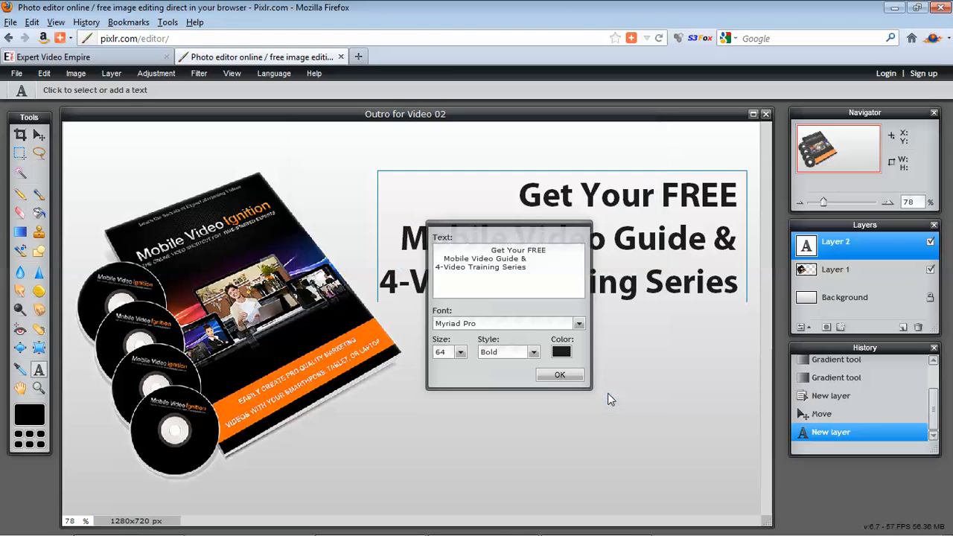
{"action": "left_click", "coordinate": [563, 374]}
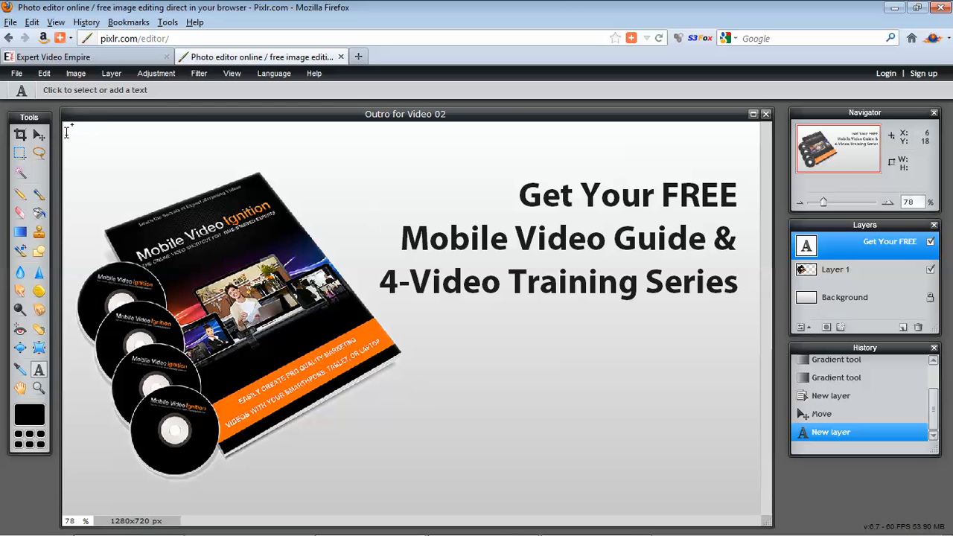
Move the three-line headline layer slightly to the left with the Move tool.
{"action": "key", "text": "v"}
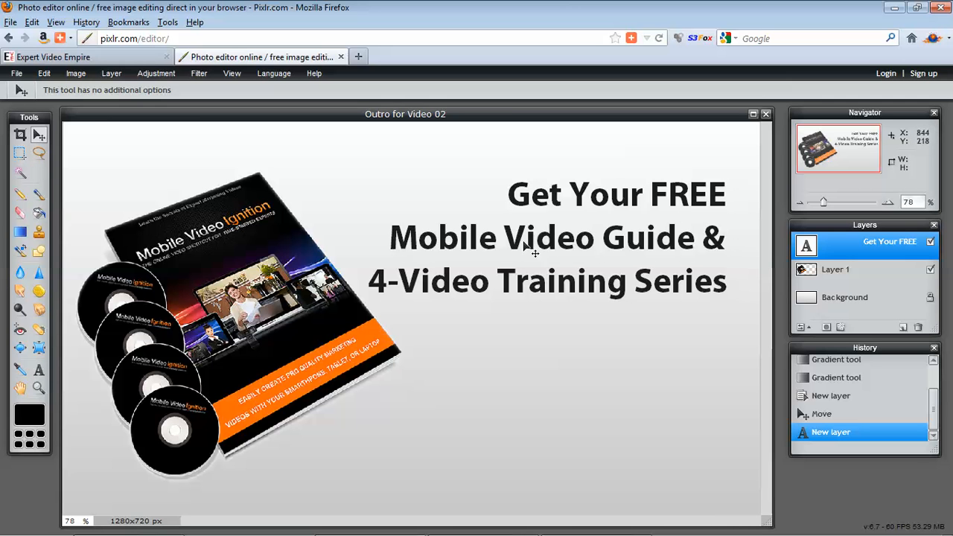